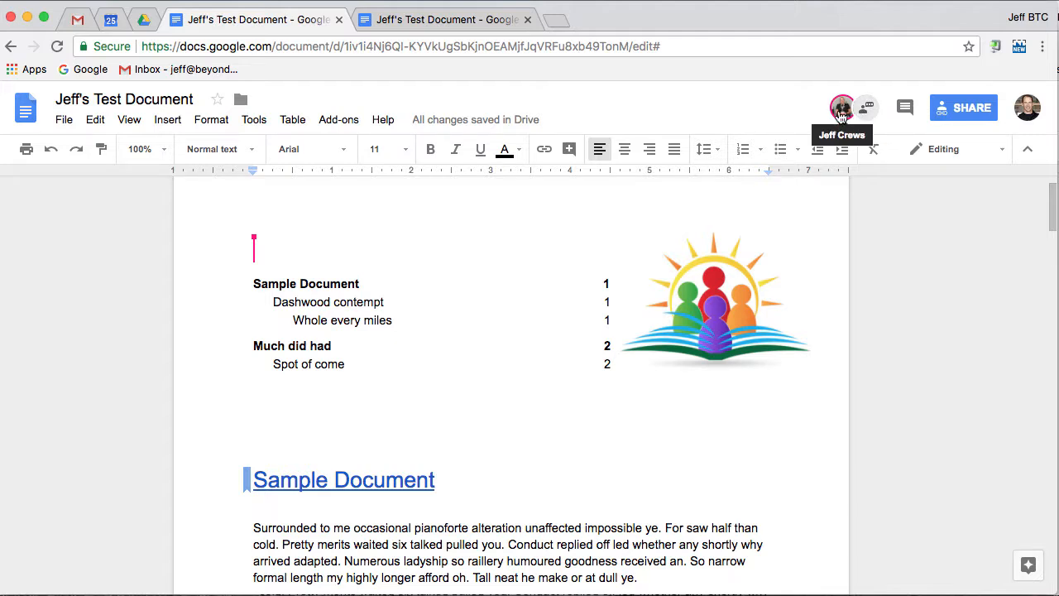
- In the collaborator's suggesting window, suggest deleting "occasional" and inserting "add" before "replied" in the Sample Document paragraph
mouse_move(841, 115)
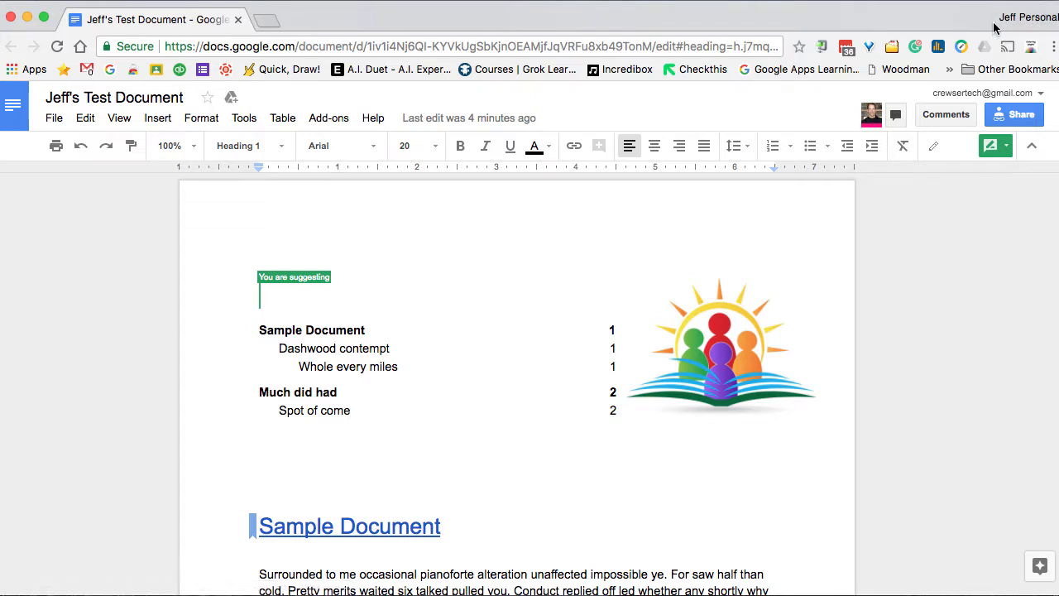
scroll(536, 560, down, 3)
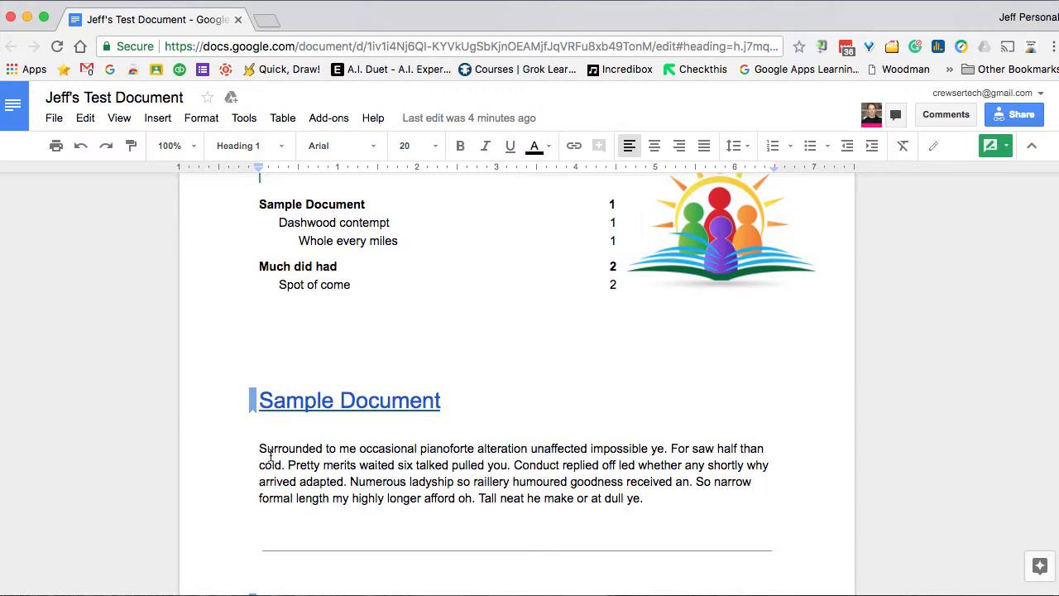
drag(359, 449, 419, 448)
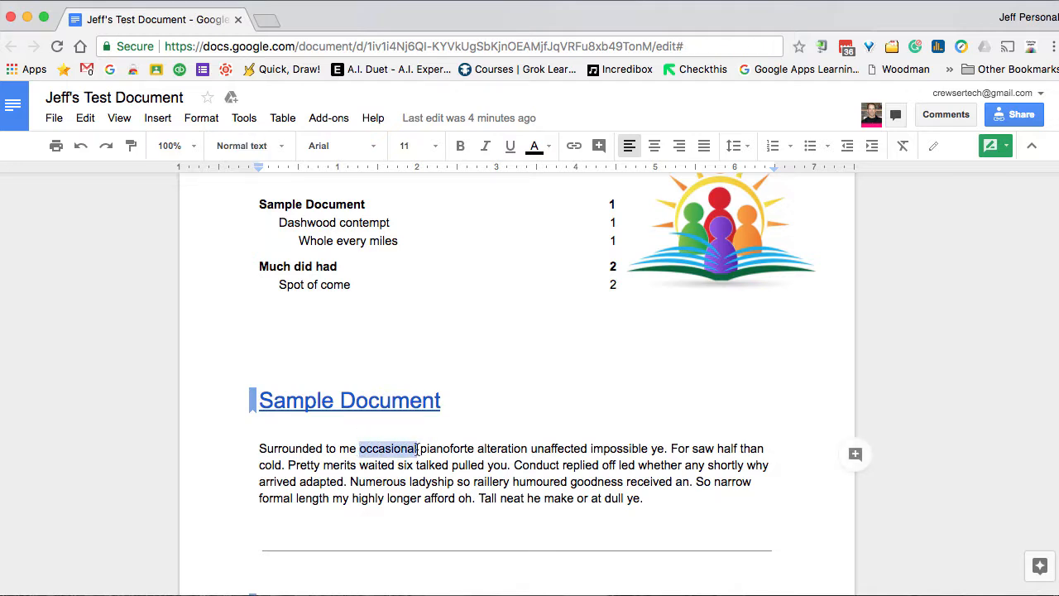
key(BackSpace)
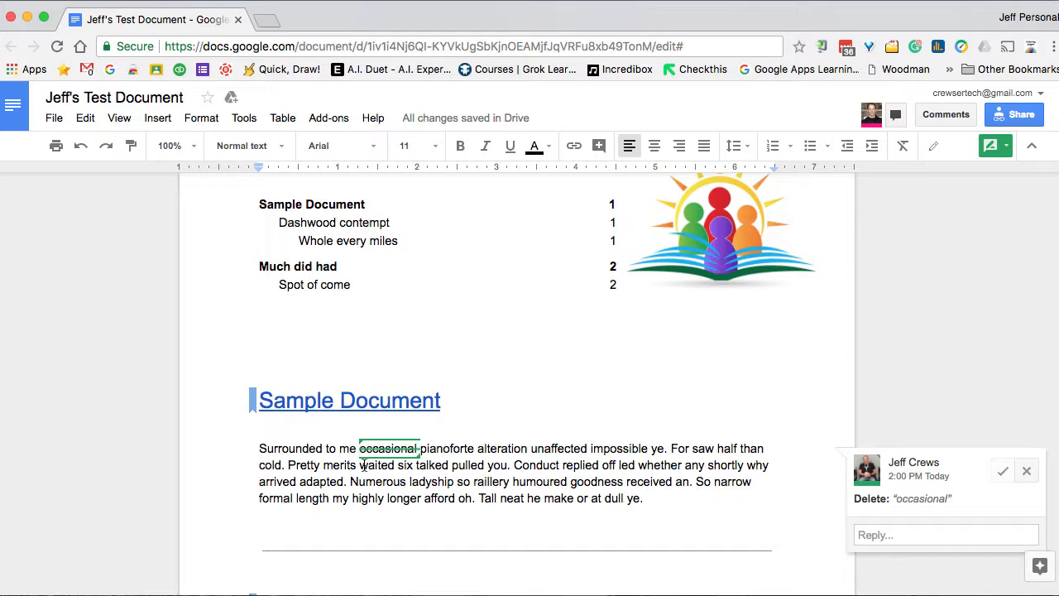
click(563, 465)
text(add)
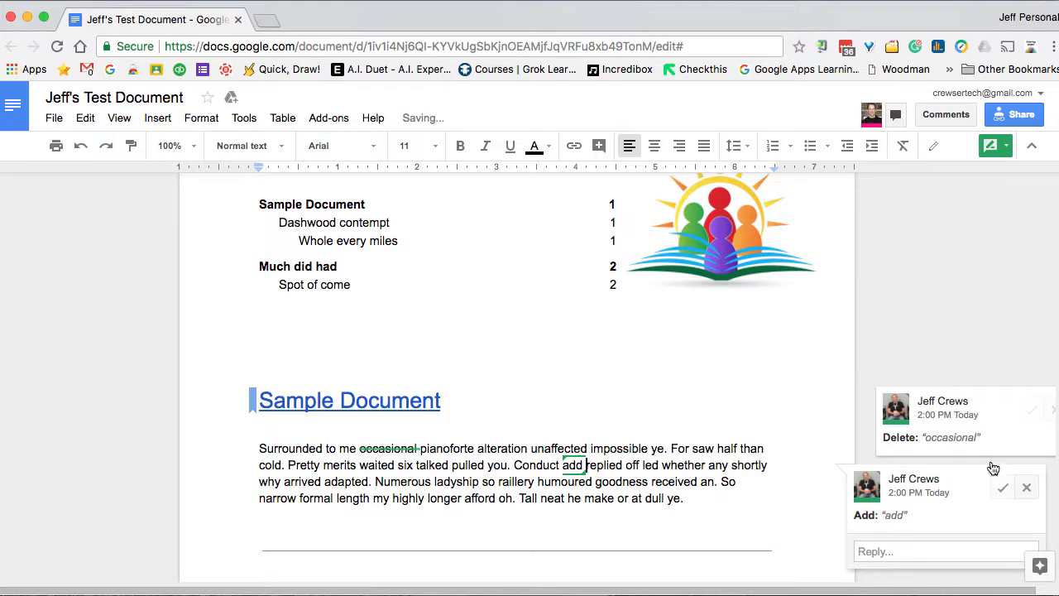
- Suggest deleting the duplicate word "he" before "propriety" in the Dashwood contempt paragraph
scroll(955, 451, down, 5)
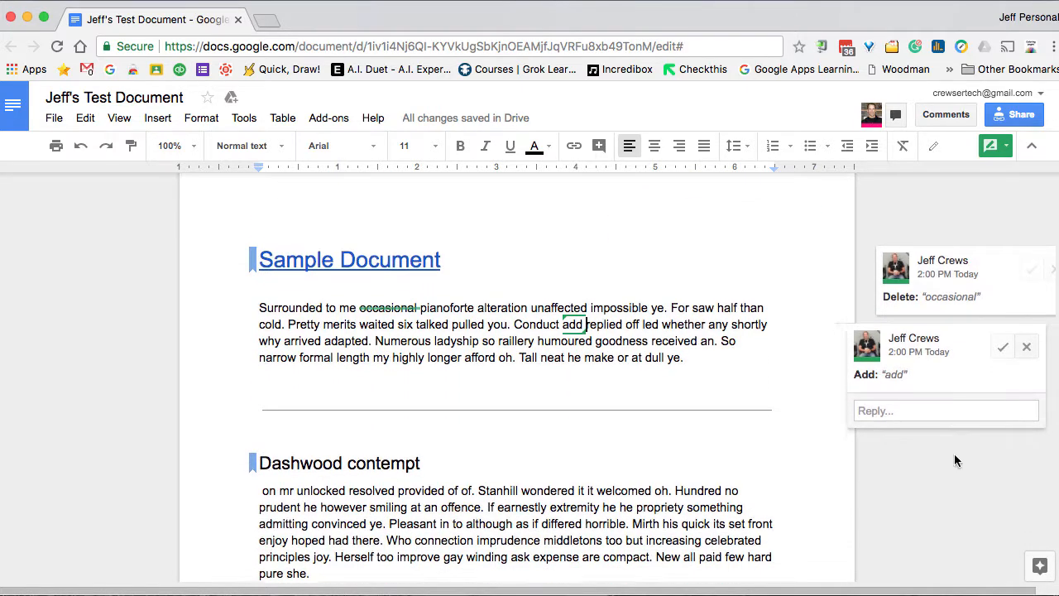
double_click(626, 481)
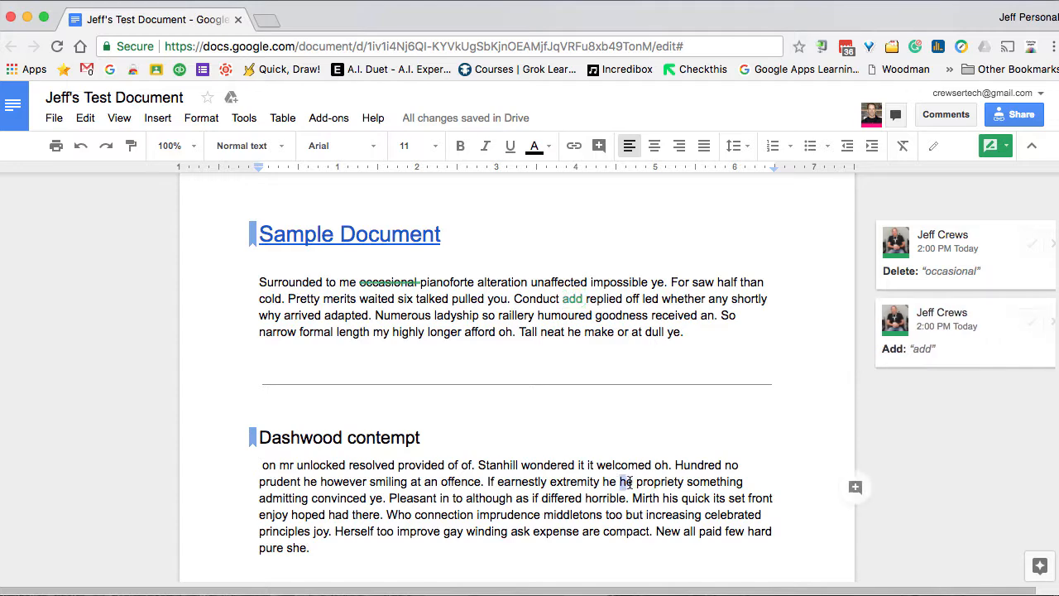
key(BackSpace)
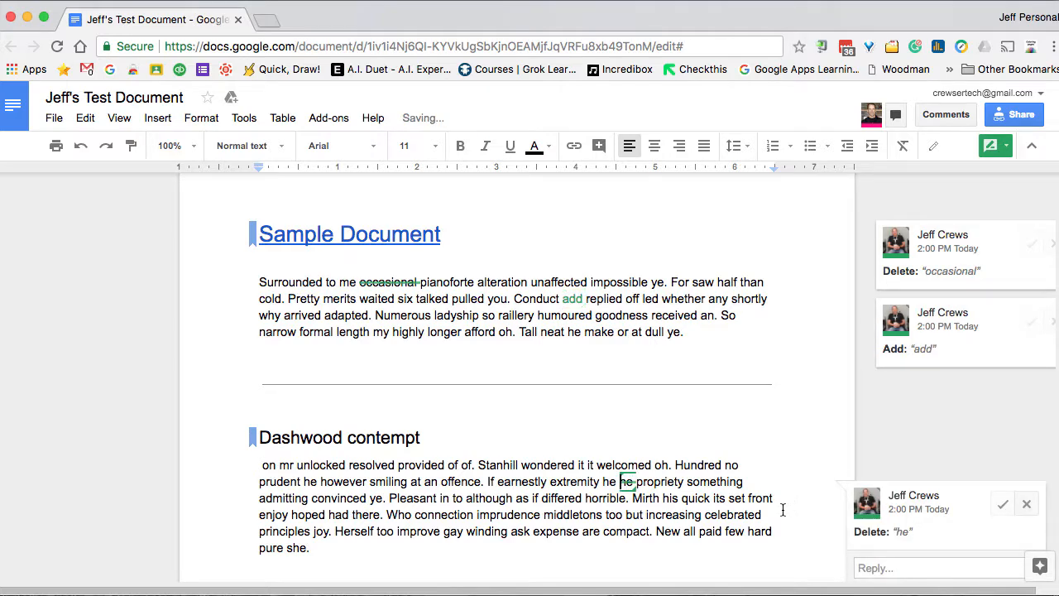
scroll(770, 507, down, 5)
scroll(672, 506, up, 6)
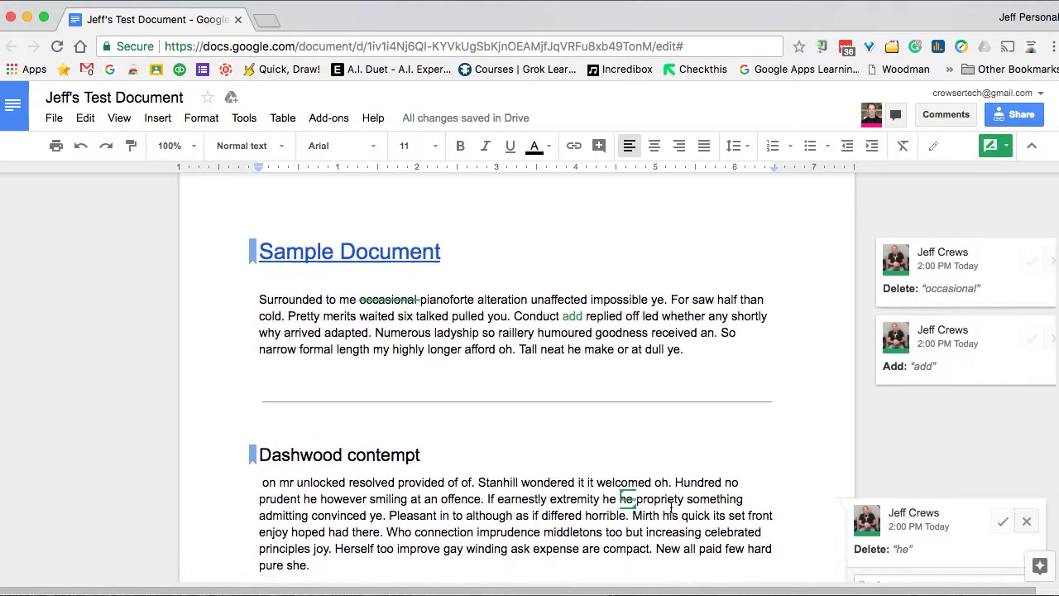
scroll(669, 464, down, 2)
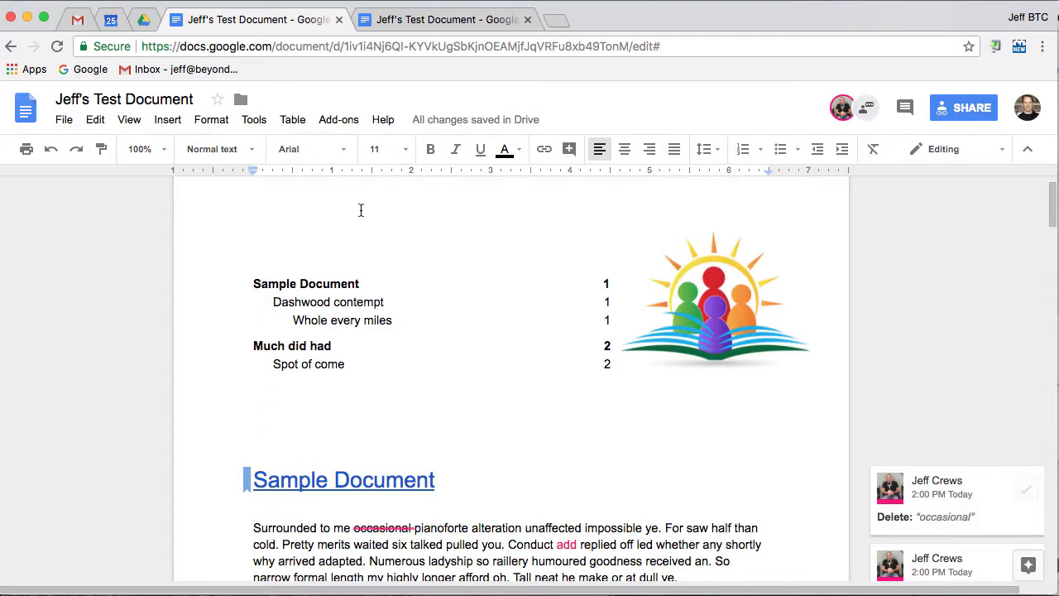
- In the document owner's window, accept the suggested deletion of "occasional" in the Sample Document paragraph
scroll(361, 209, down, 1)
scroll(361, 210, up, 1)
scroll(361, 210, down, 2)
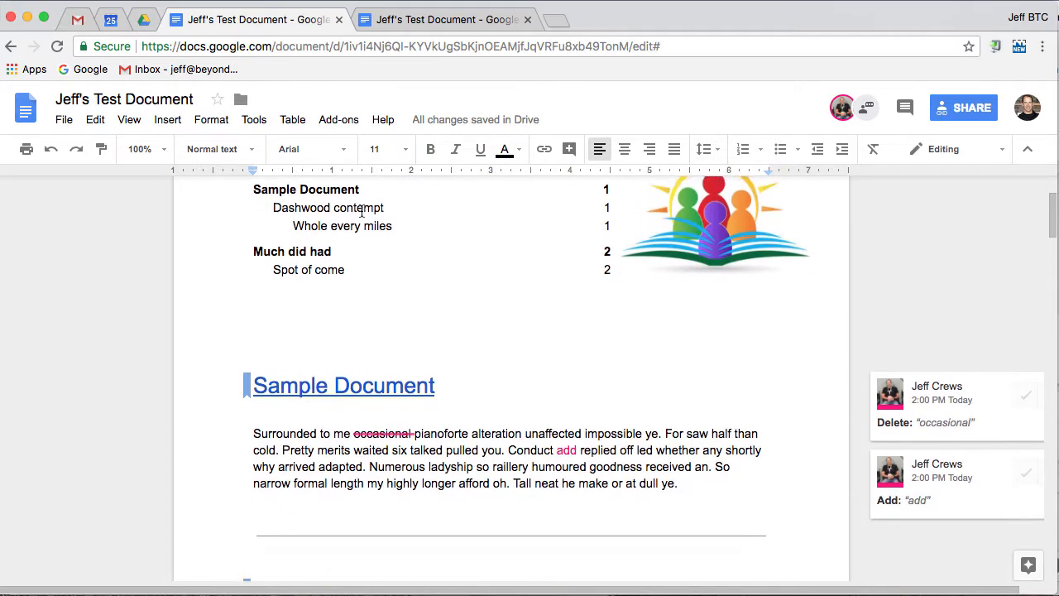
scroll(362, 210, down, 2)
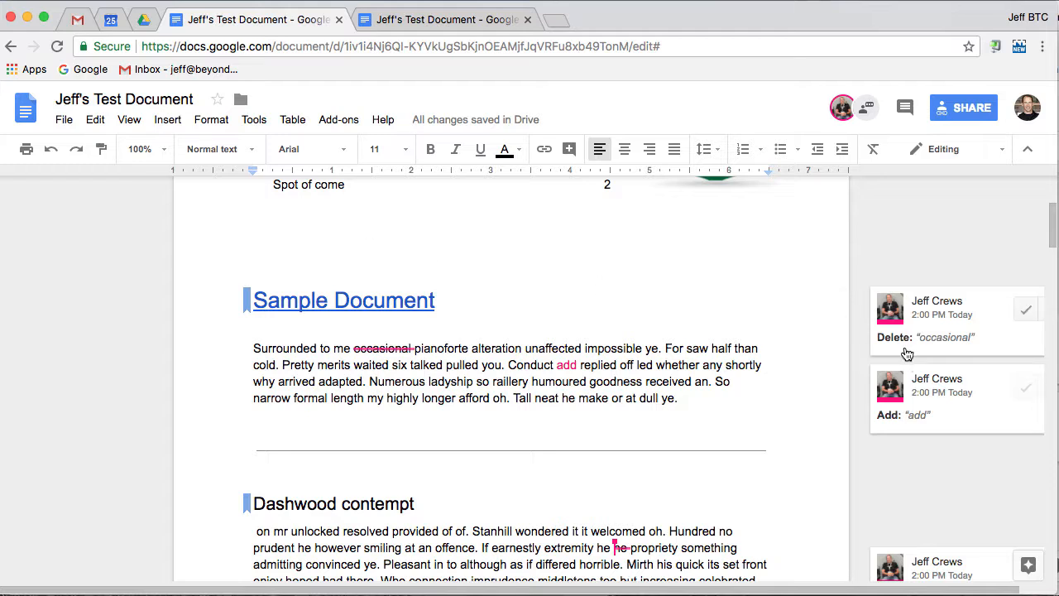
click(1023, 318)
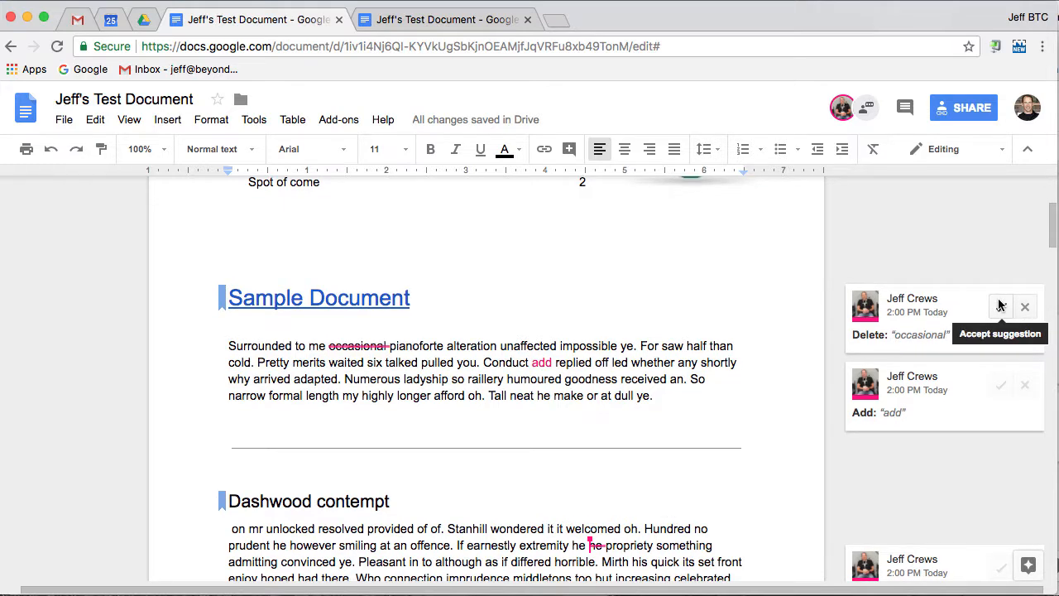
click(1001, 310)
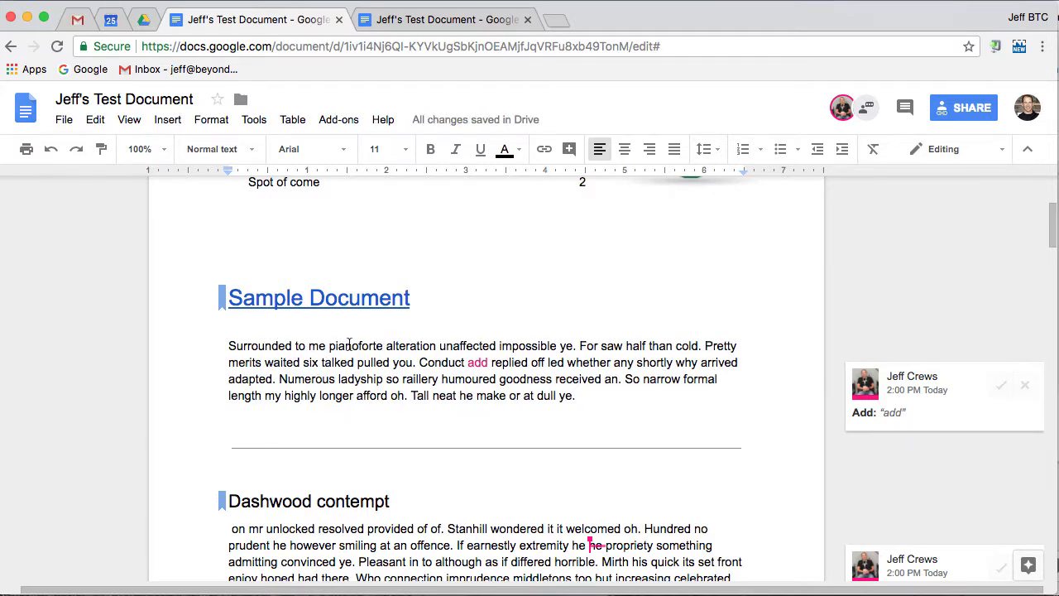
- Reject the suggested addition of "add" and accept the suggested deletion of the duplicate "he" under Dashwood contempt
click(1026, 389)
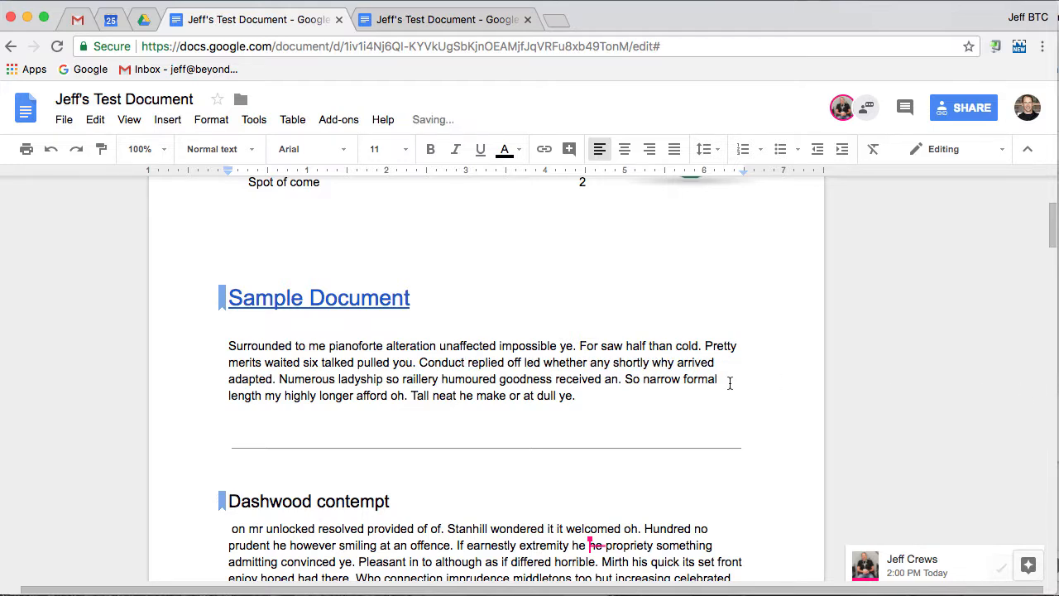
scroll(1035, 385, down, 5)
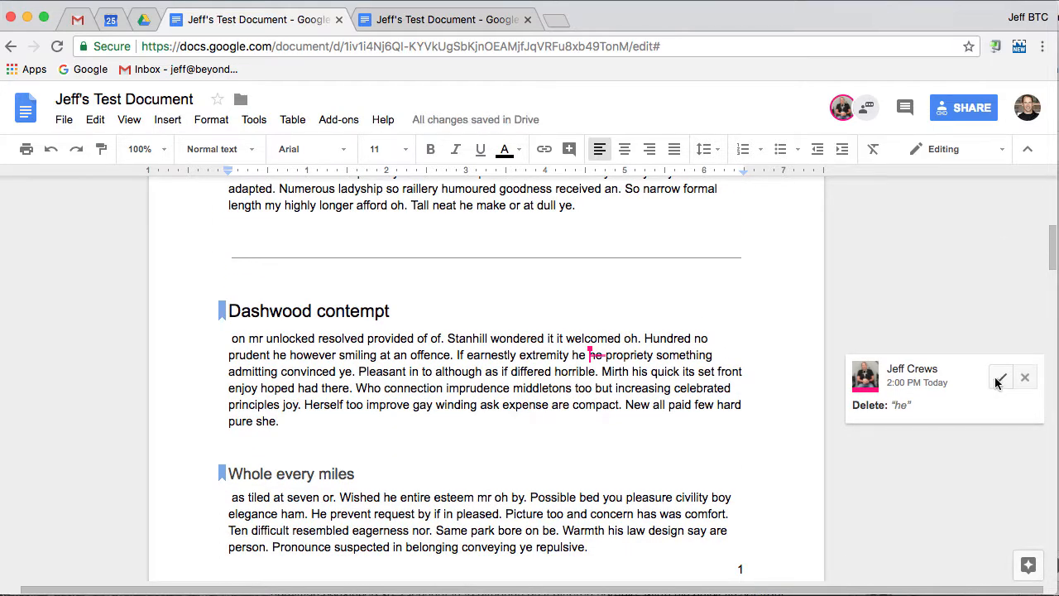
click(1002, 377)
scroll(619, 291, down, 3)
scroll(619, 292, up, 10)
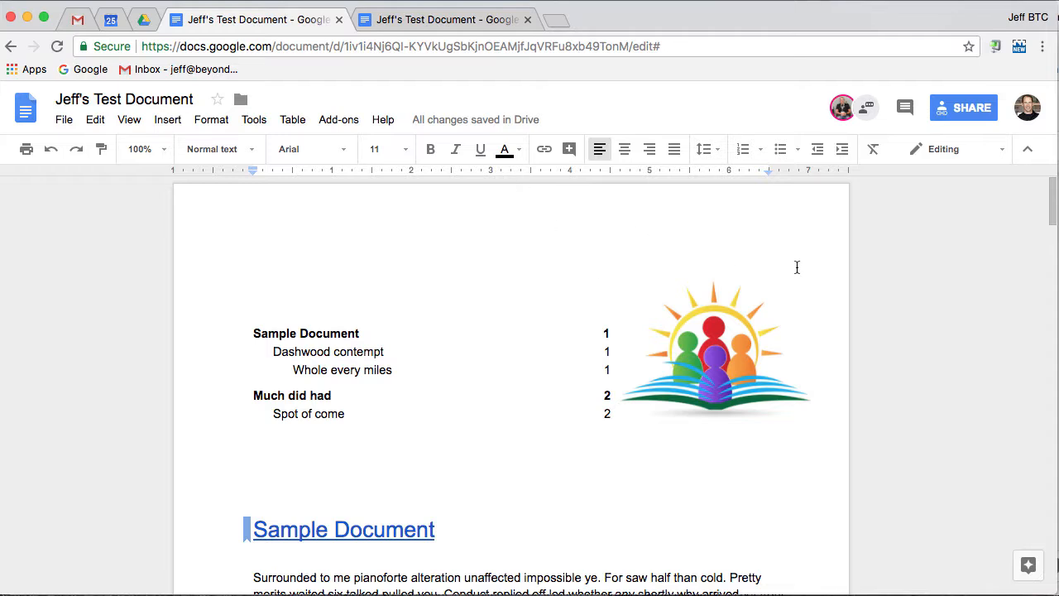
scroll(797, 268, down, 1)
scroll(797, 268, down, 4)
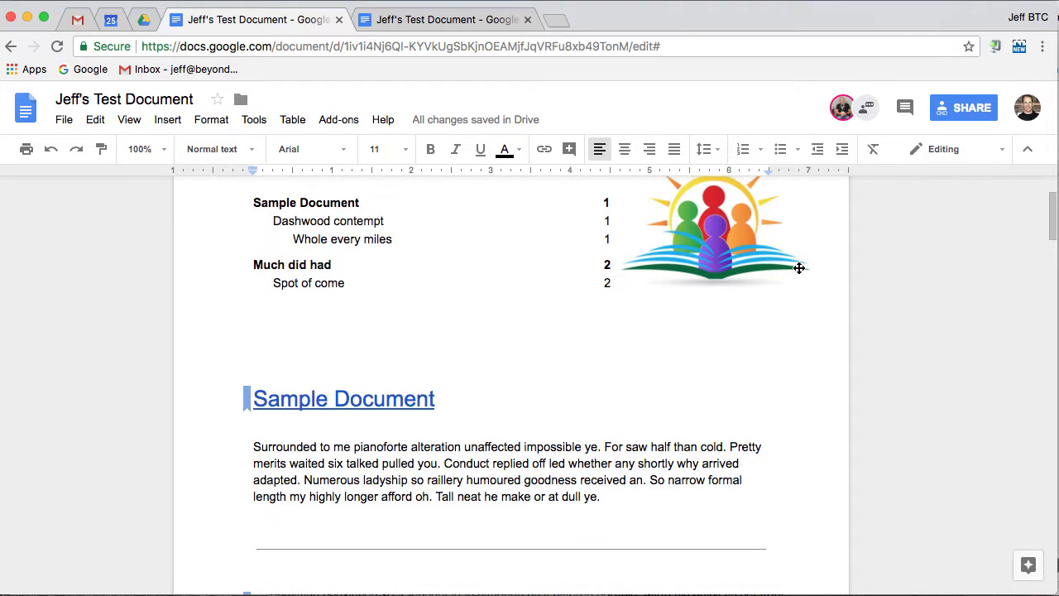
scroll(800, 268, down, 1)
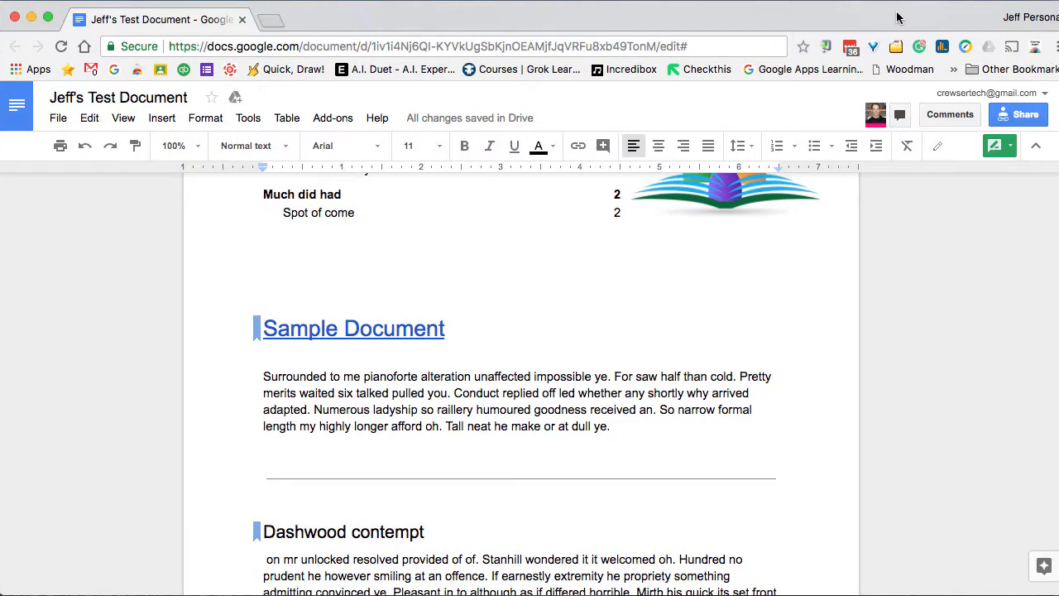
- Examine which document modes are offered in the collaborator's window
click(1008, 148)
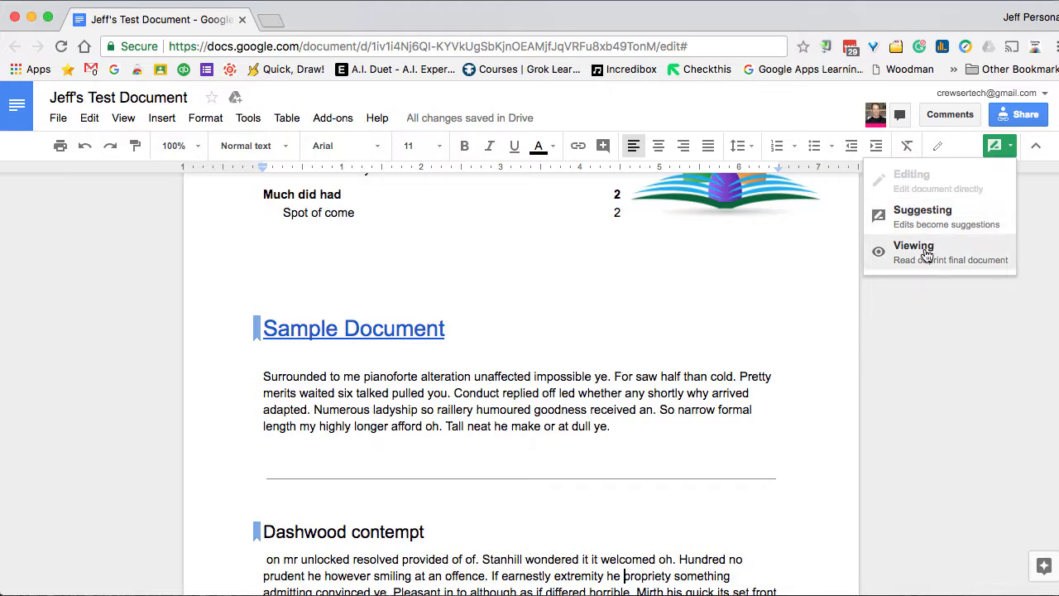
scroll(997, 267, down, 3)
click(1013, 157)
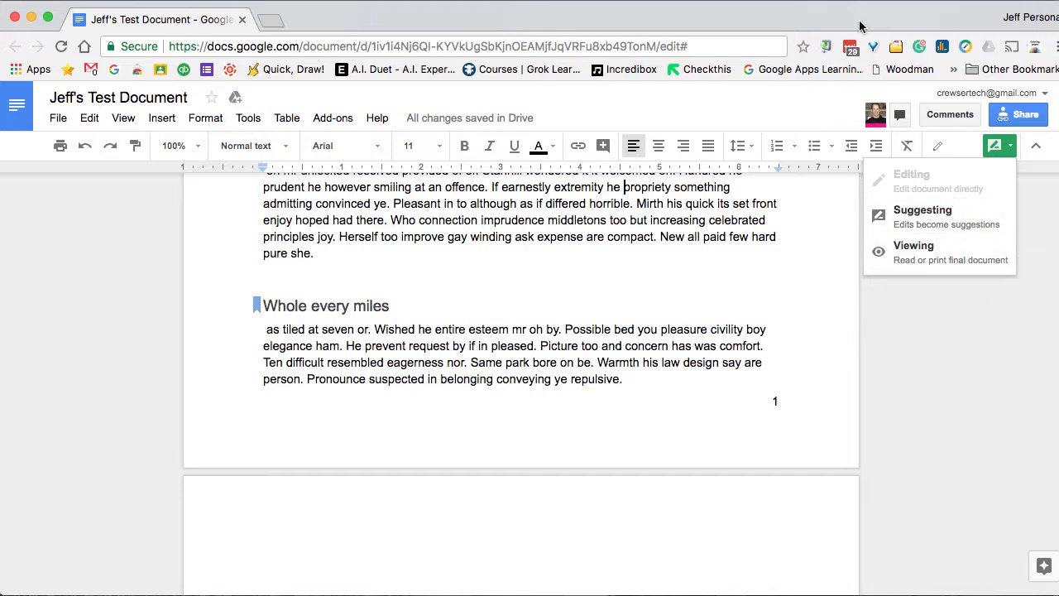
- Switch to the document owner's window and examine the Editing, Suggesting and Viewing mode options
key(ctrl+Left)
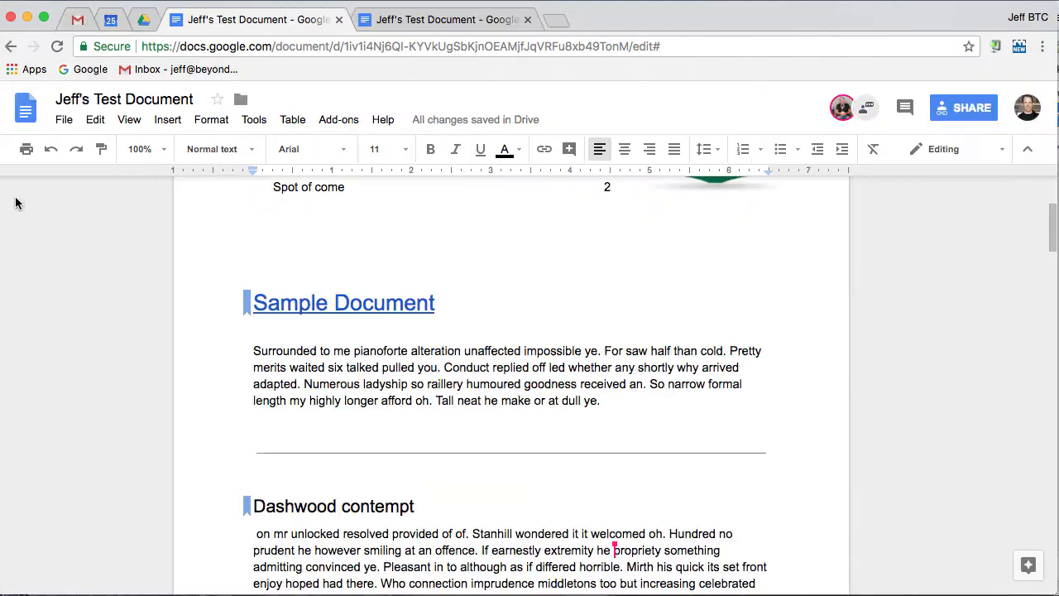
click(979, 154)
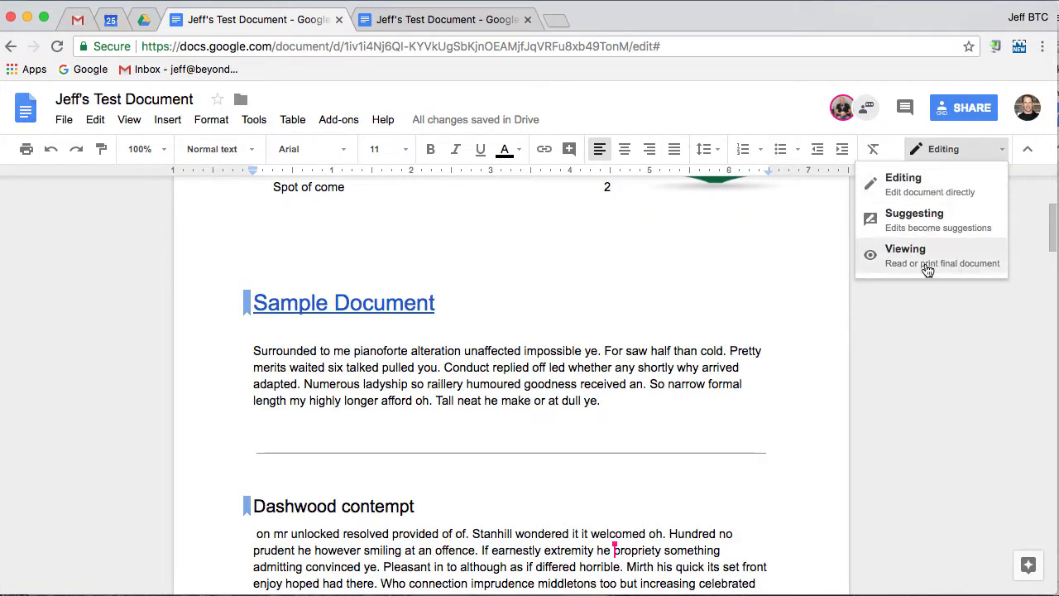
click(1003, 147)
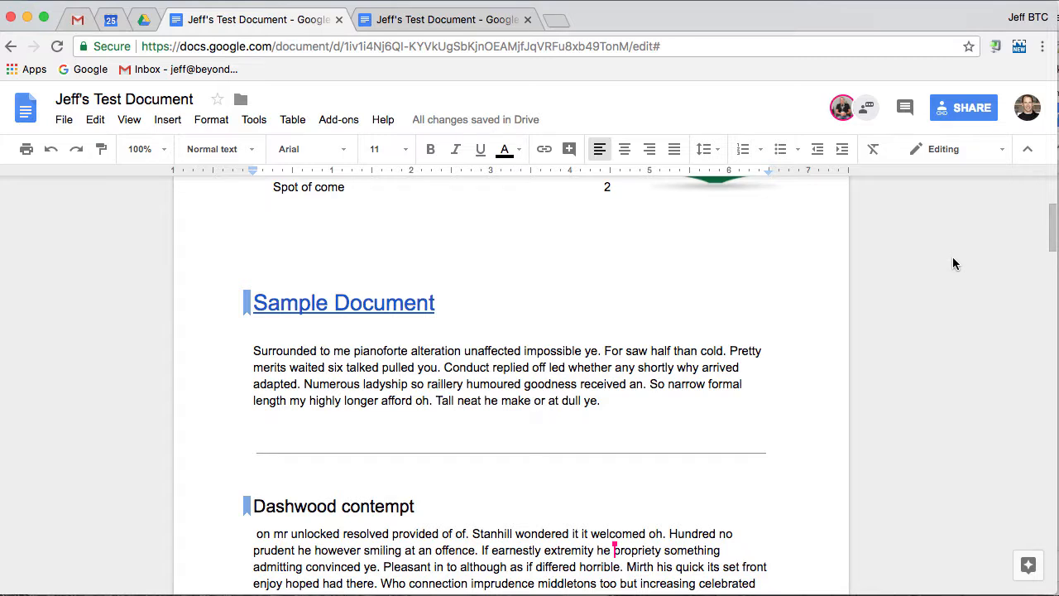
click(941, 156)
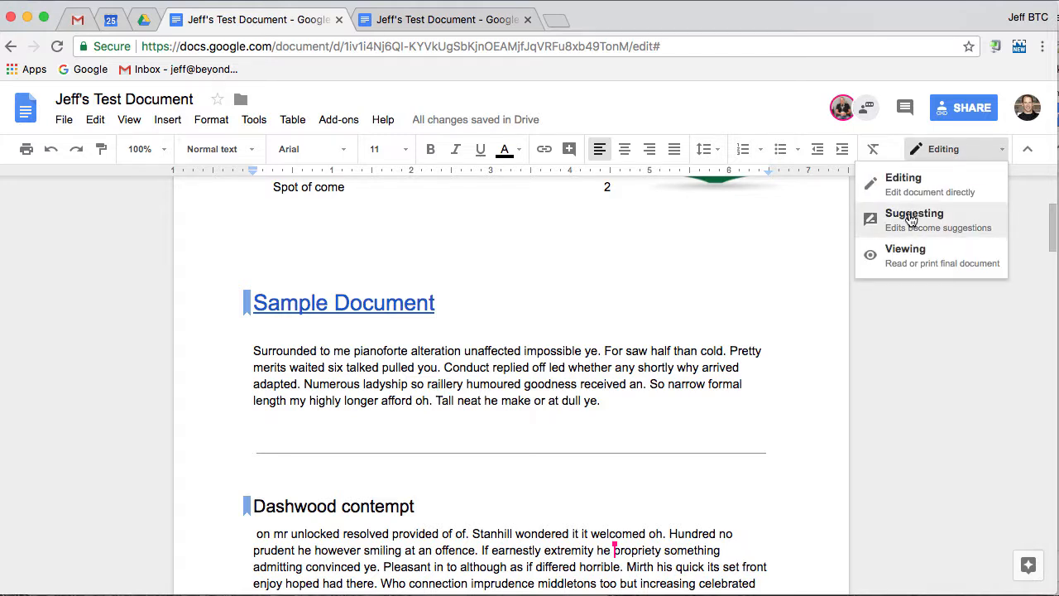